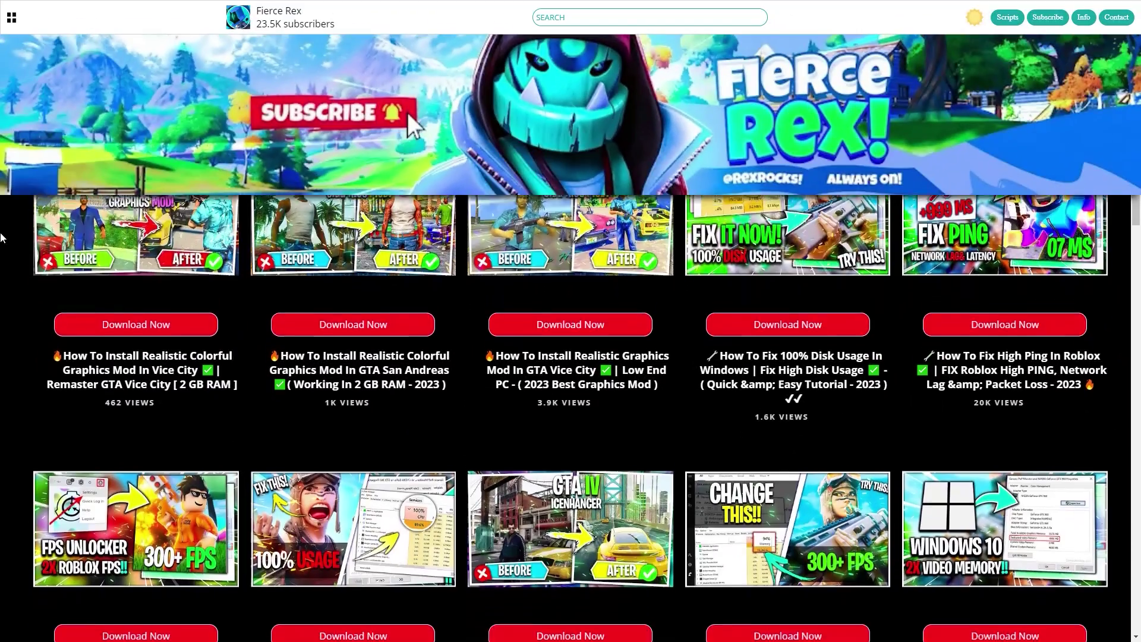
# Scroll the OpenIV V4.1 page to the Download mod table and highlight its heading.
pyautogui.scroll(-7, 1, 309)
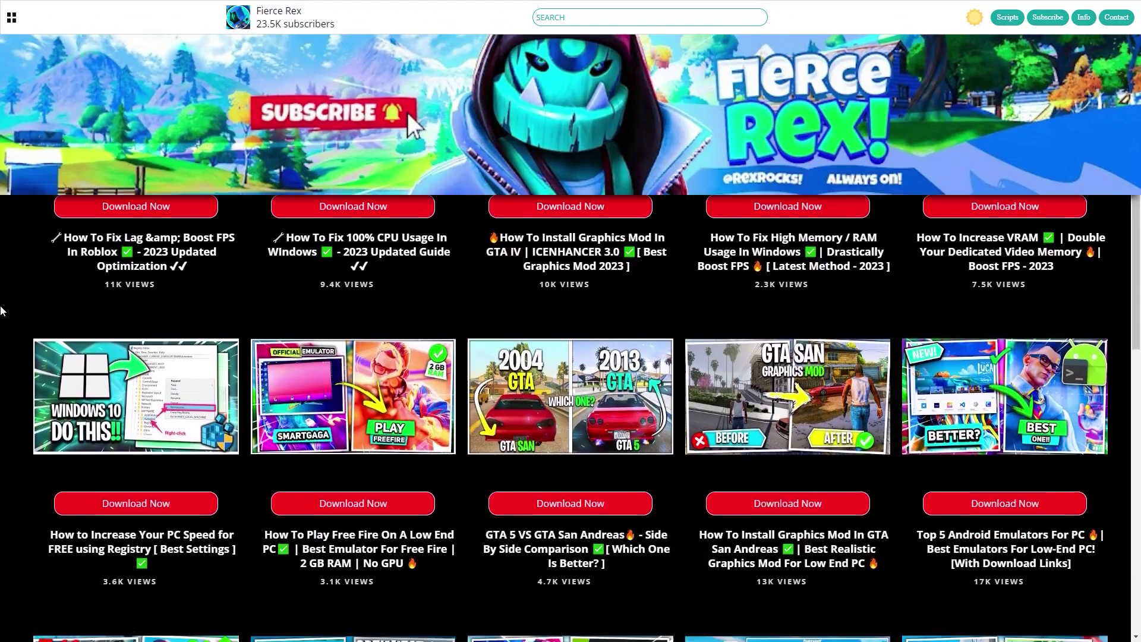
pyautogui.scroll(-3, 1, 310)
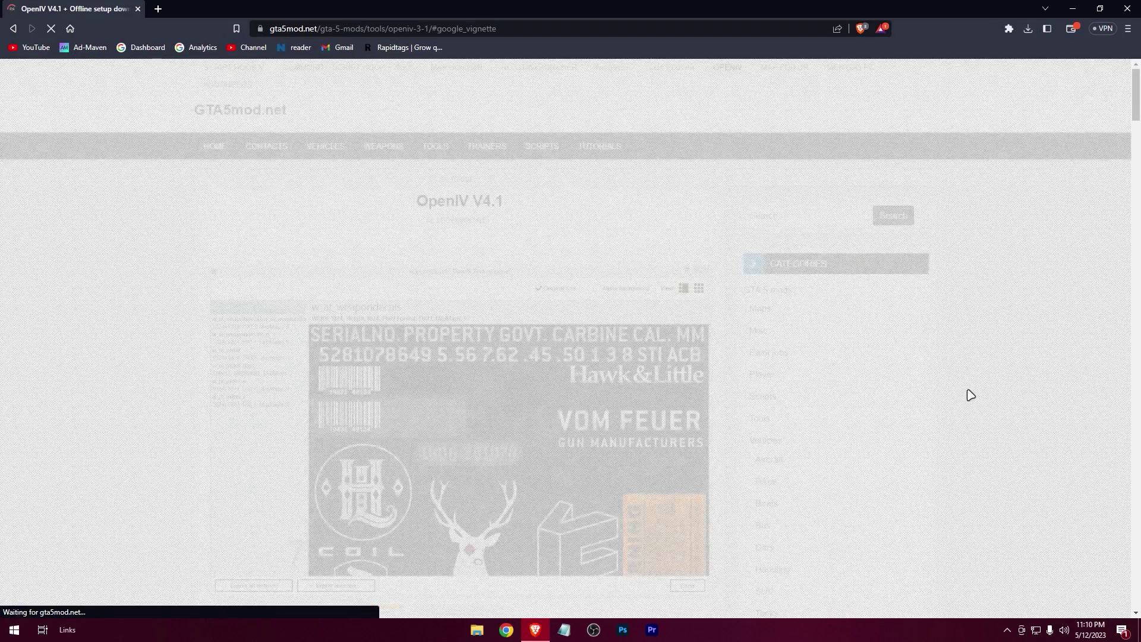
pyautogui.scroll(-15, 977, 319)
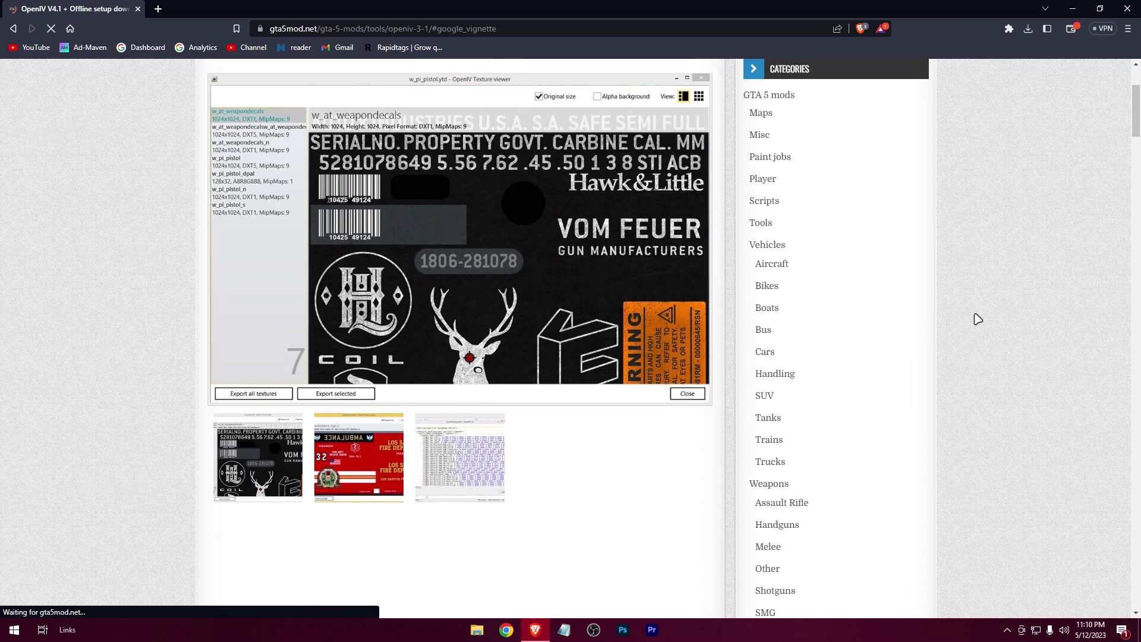
pyautogui.scroll(-15, 978, 319)
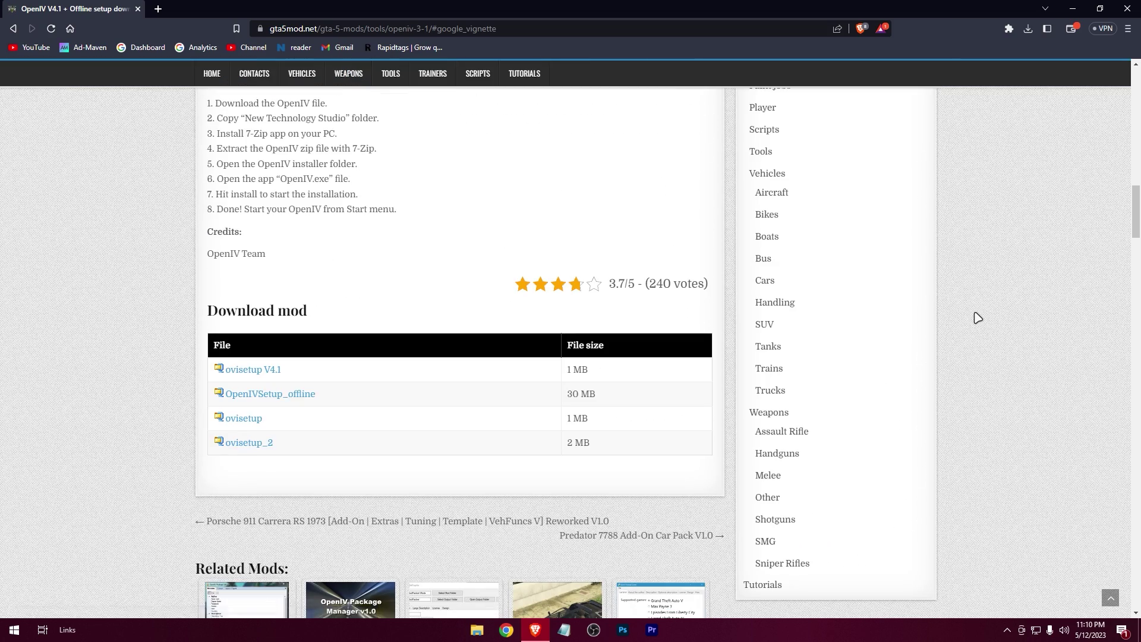
pyautogui.scroll(6, 978, 319)
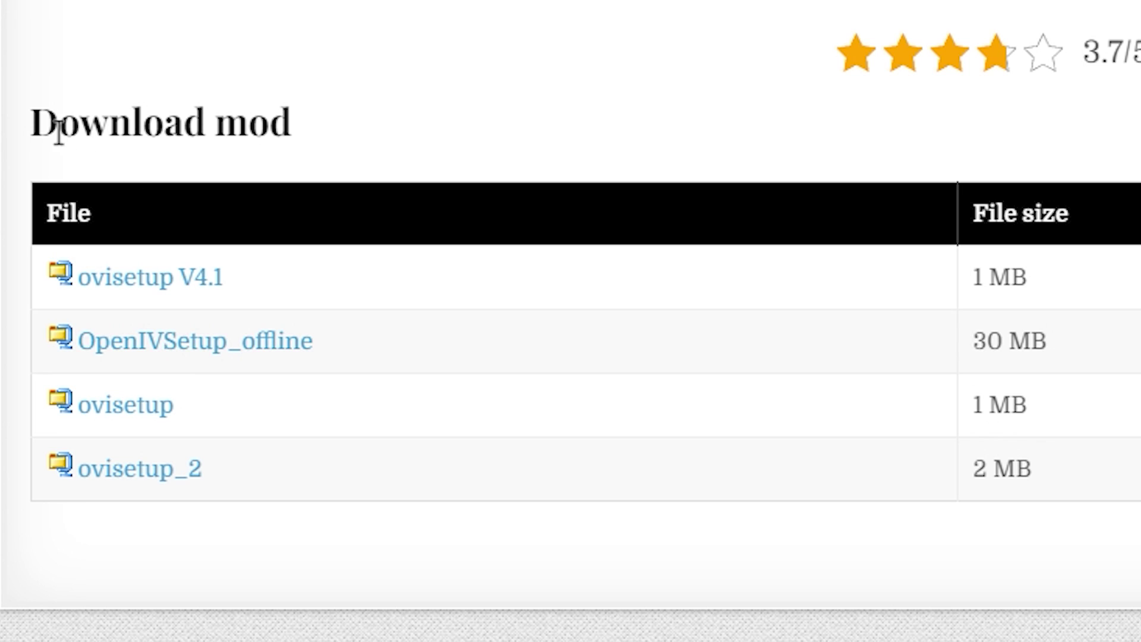
pyautogui.moveTo(42, 125); pyautogui.dragTo(328, 134)
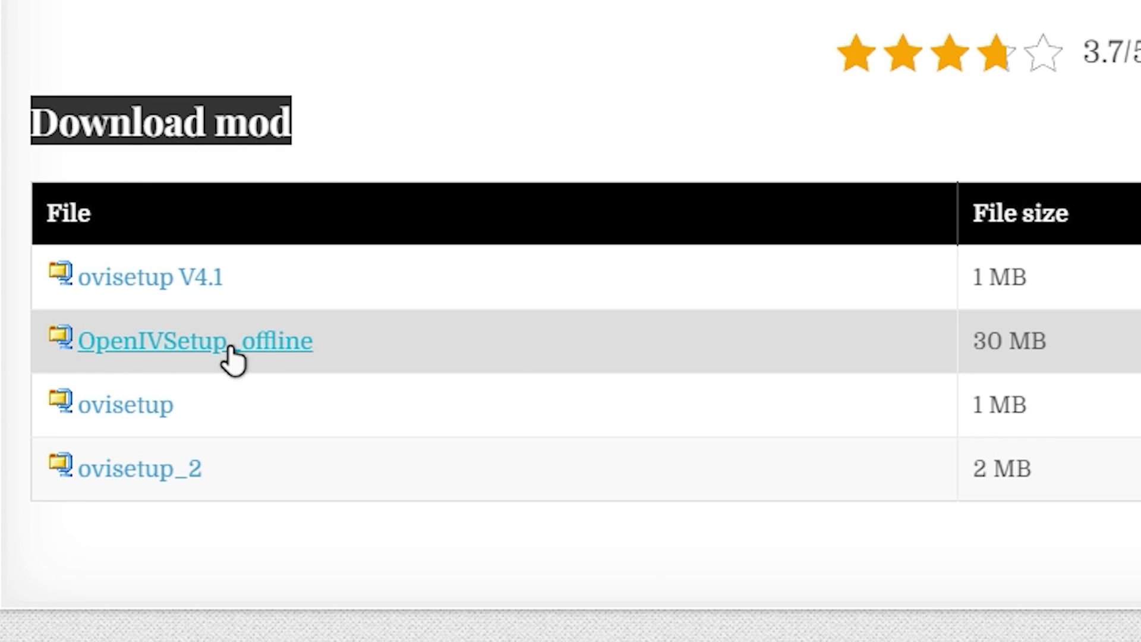
# Save OpenIVSetup_offline.rar to the Desktop, dismiss the downloads list, and close the browser.
pyautogui.click(231, 359)
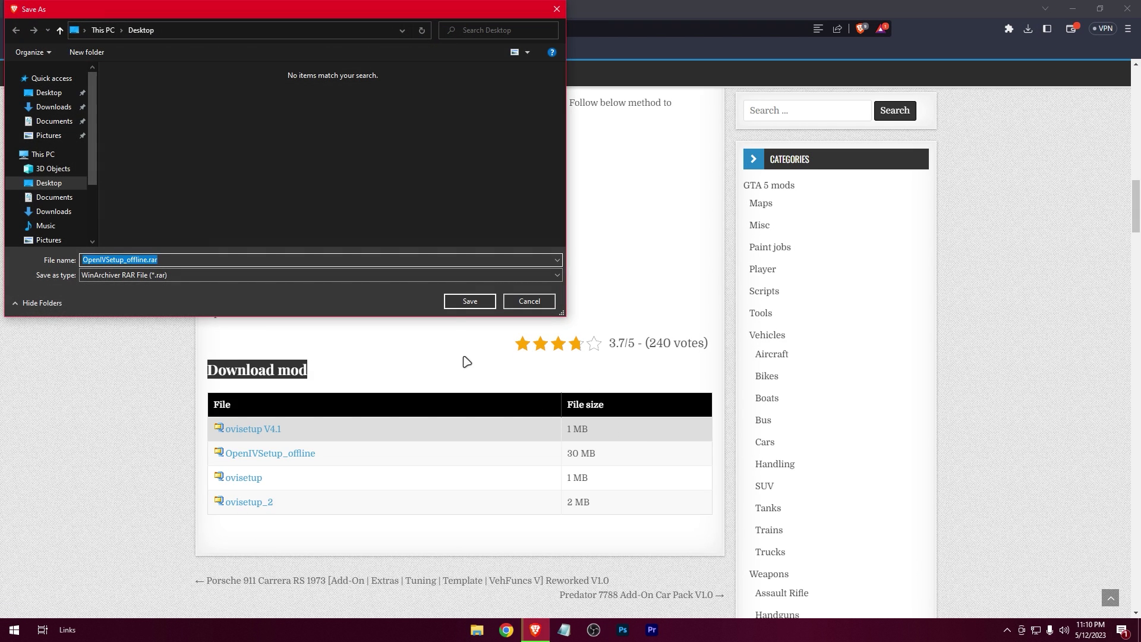
pyautogui.click(464, 302)
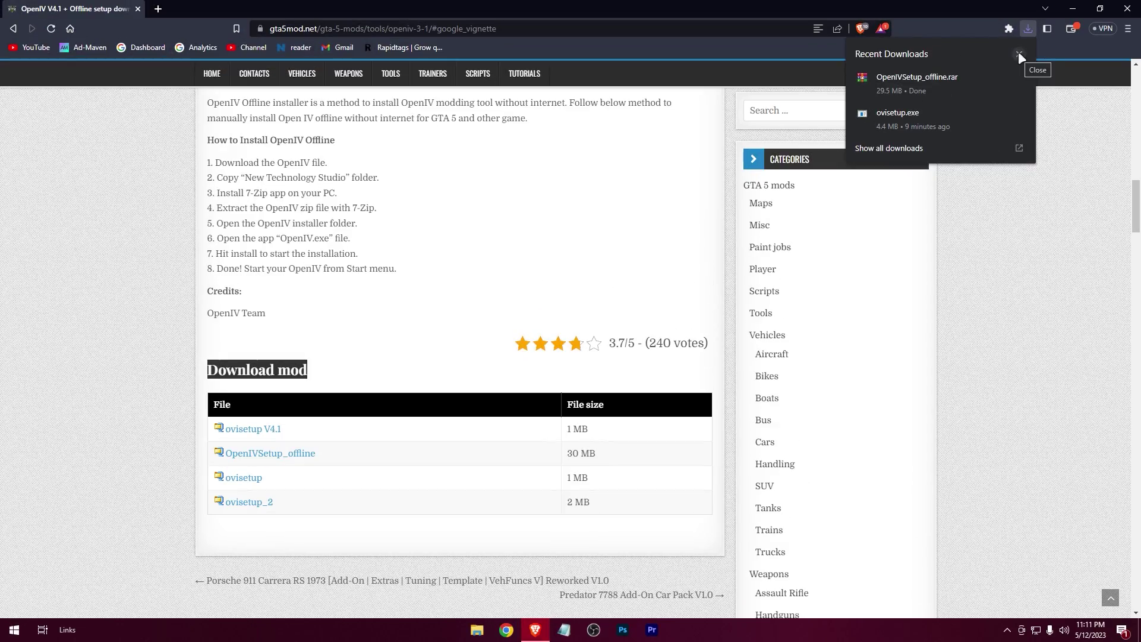
pyautogui.click(1018, 52)
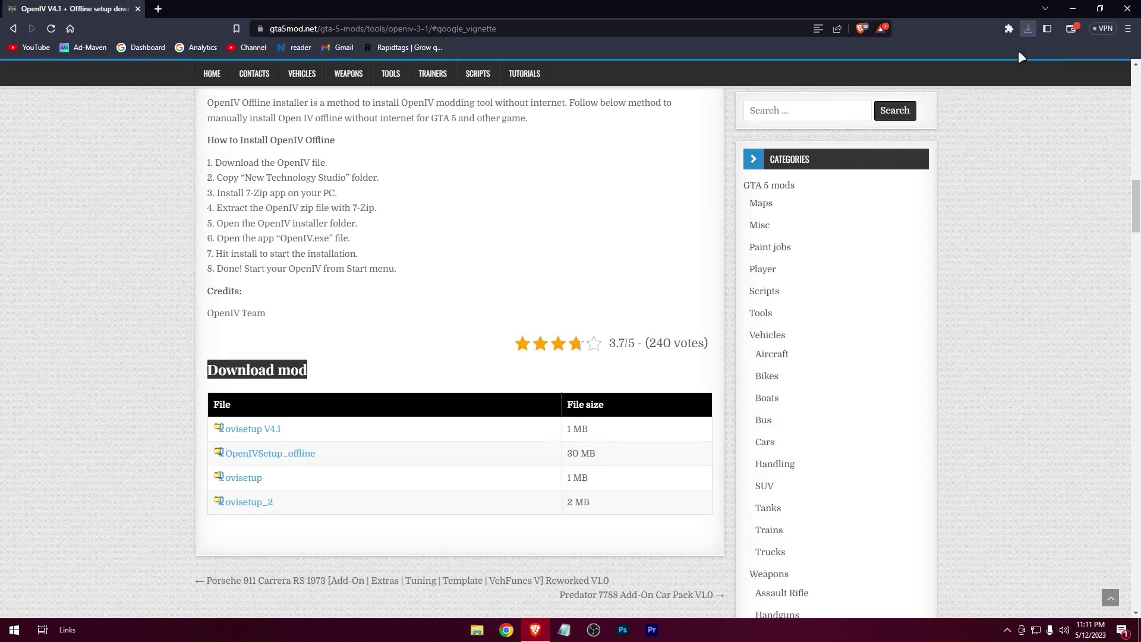
pyautogui.click(1138, 3)
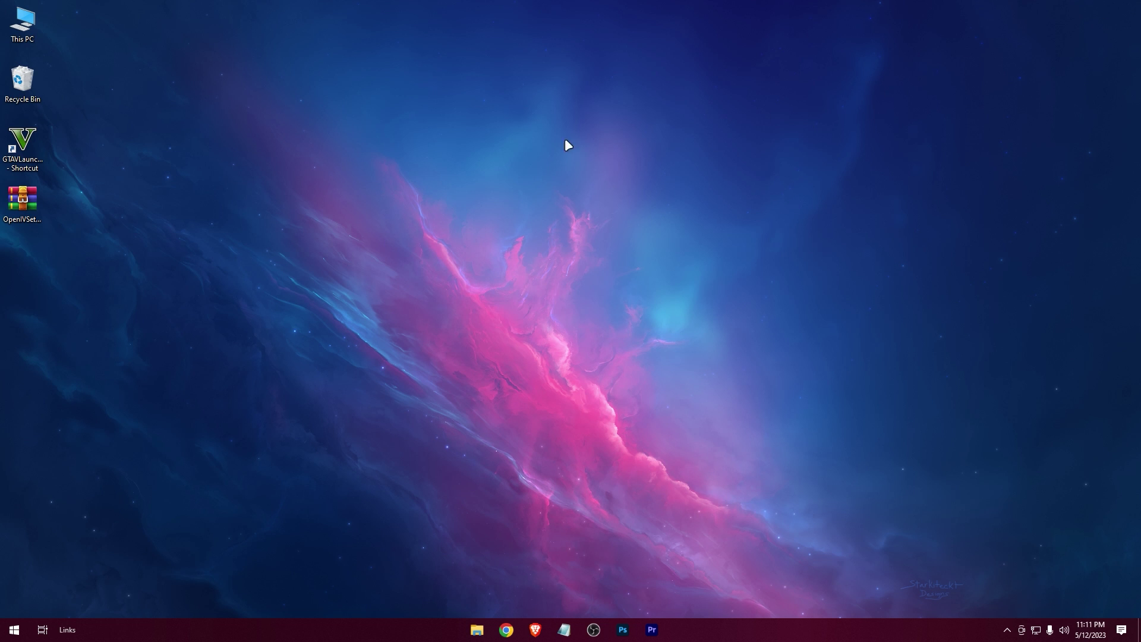
# Extract OpenIVSetup_offline.rar onto the desktop with Extract Here and launch OpenIVSetup.exe.
pyautogui.click(24, 199)
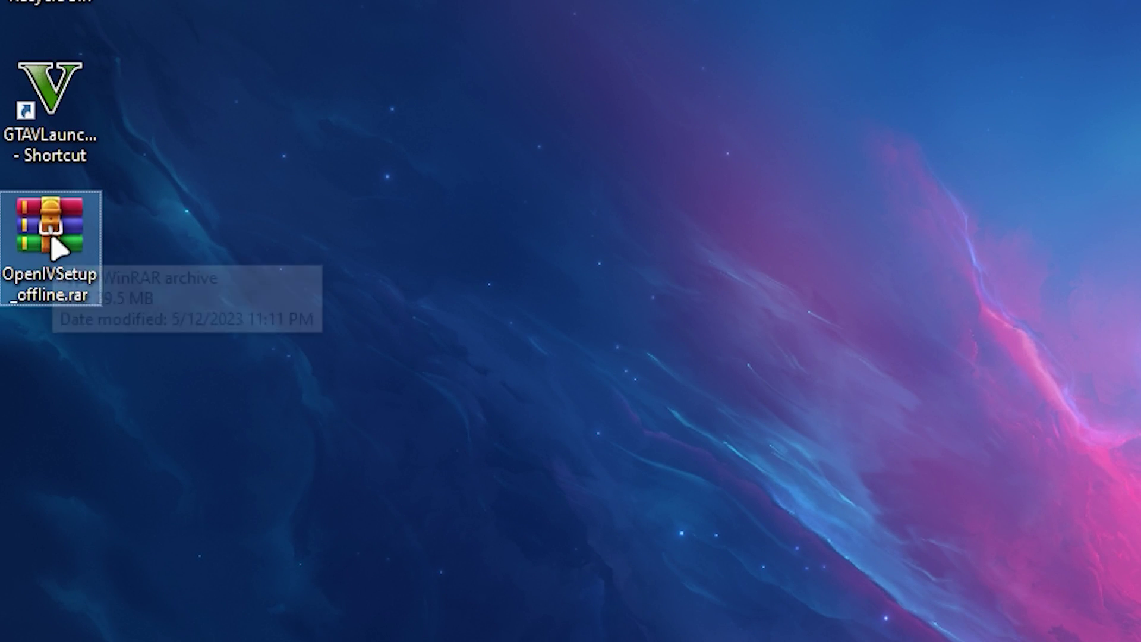
pyautogui.rightClick(23, 204)
pyautogui.click(185, 350)
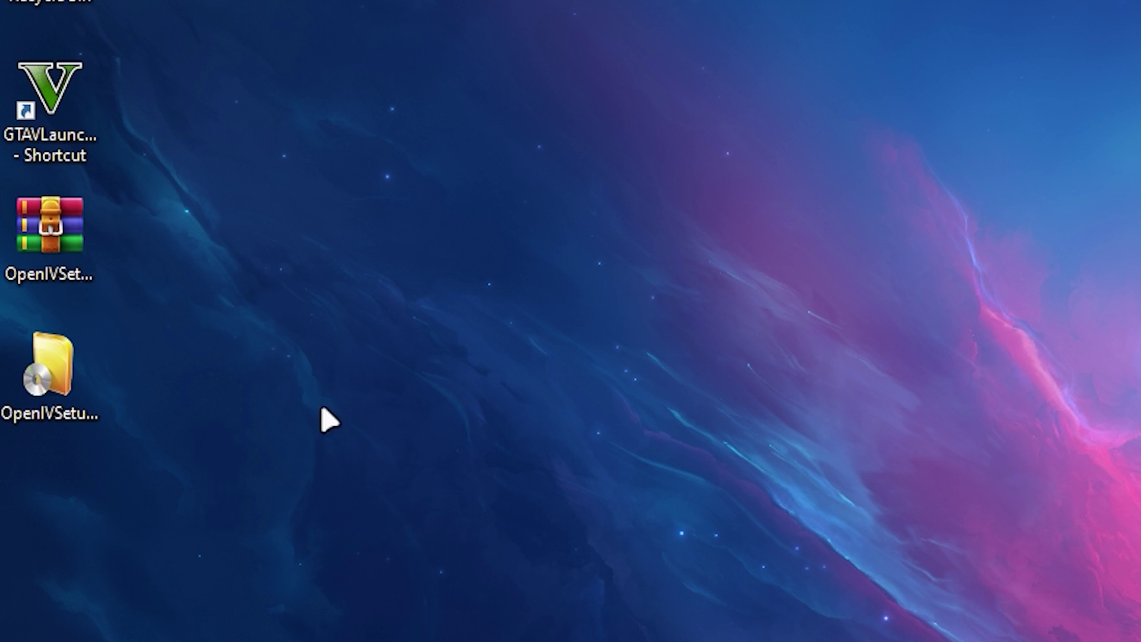
pyautogui.click(74, 377)
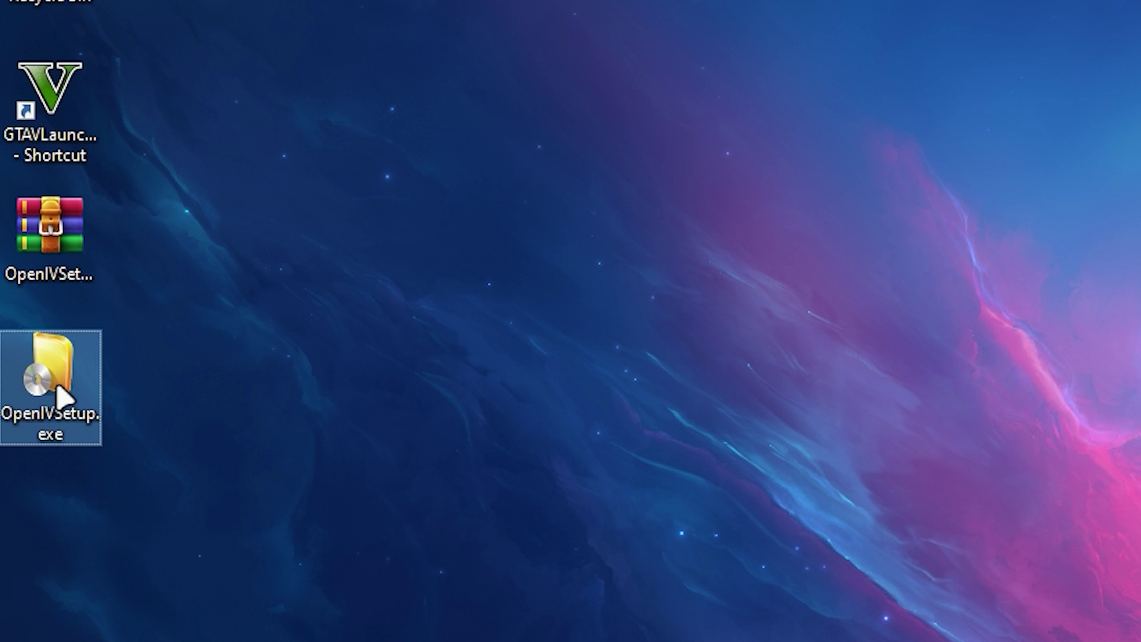
pyautogui.doubleClick(102, 397)
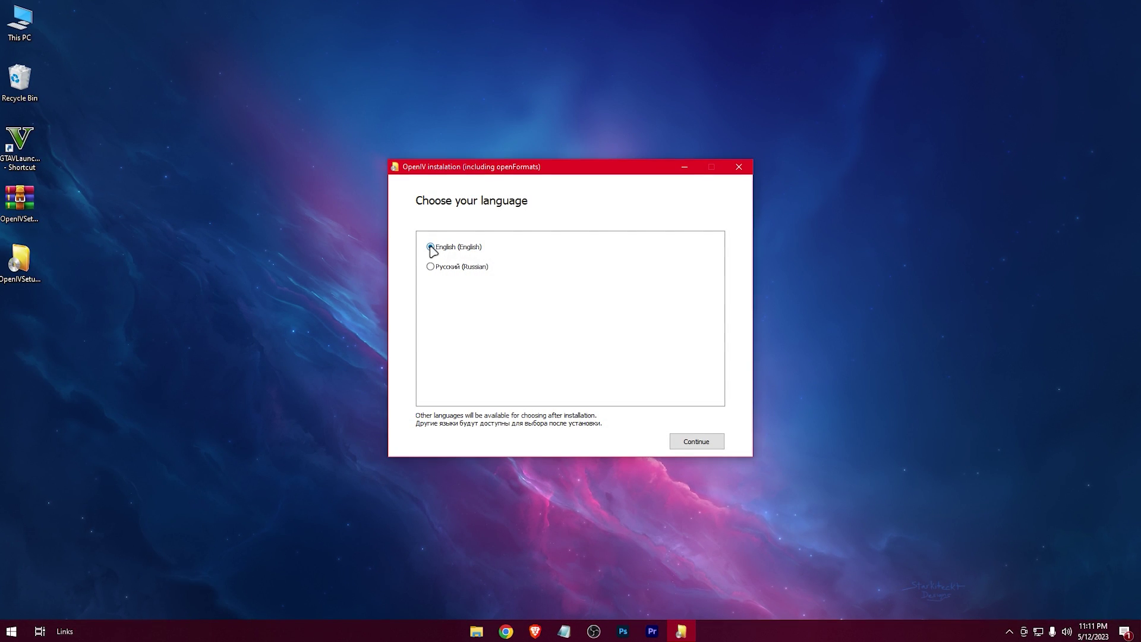
# Install OpenIV in English, accepting the license and keeping the desktop icon, then close the installer.
pyautogui.click(696, 441)
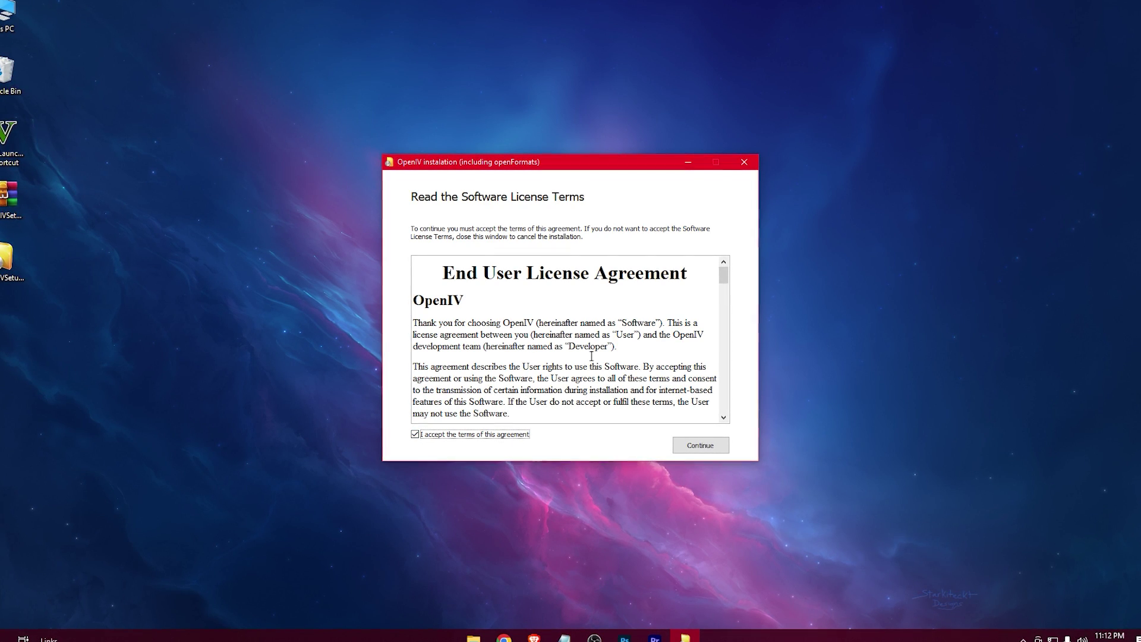
pyautogui.click(710, 448)
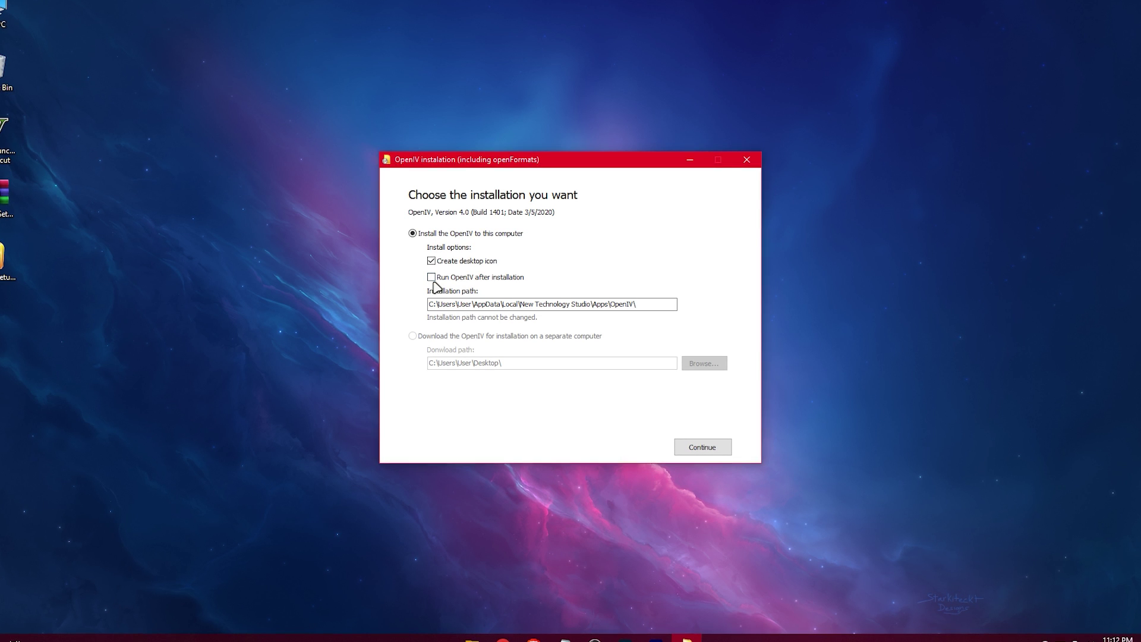
pyautogui.click(713, 452)
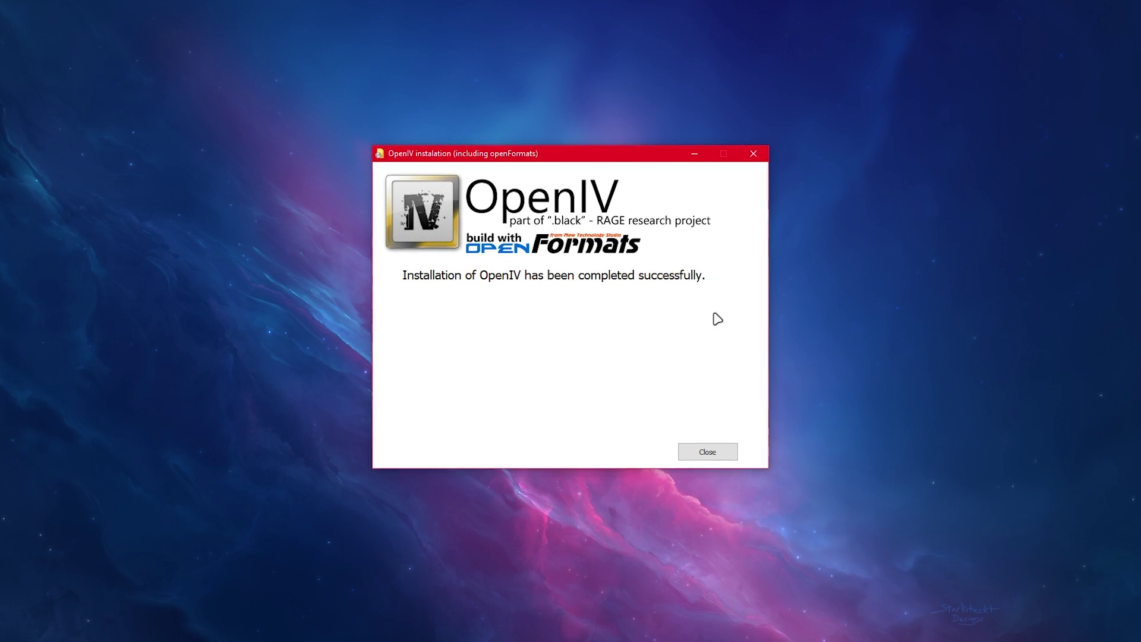
pyautogui.click(717, 453)
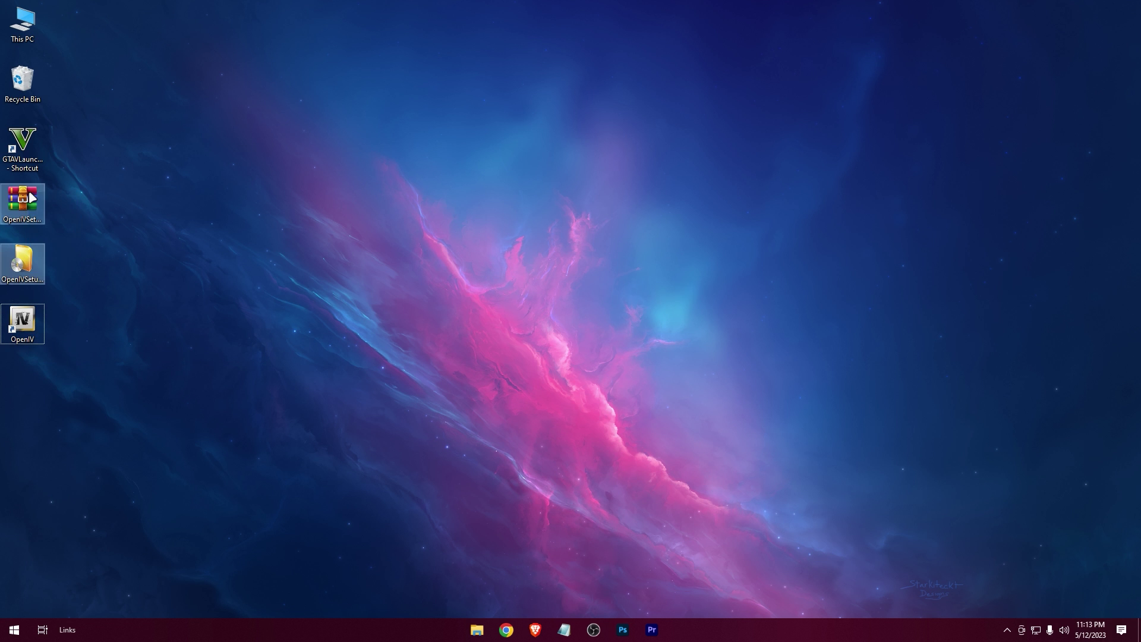
# Permanently delete the two setup files, then choose Grand Theft Auto V for Windows and Browse.
pyautogui.hotkey('shift', 'Delete')
pyautogui.press('Return')
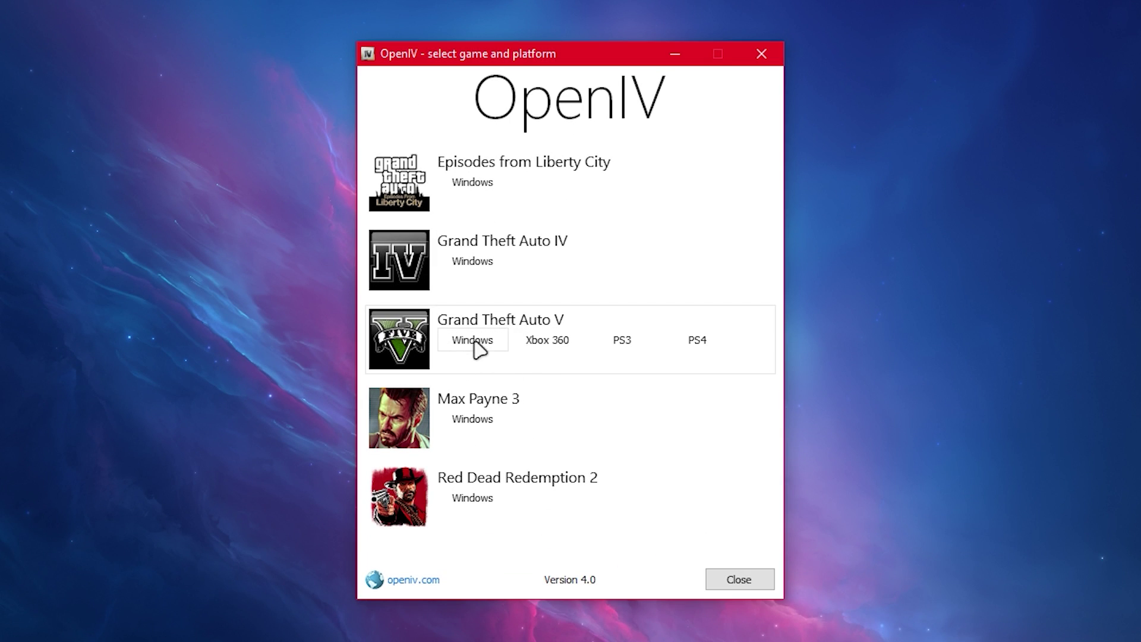
pyautogui.click(482, 346)
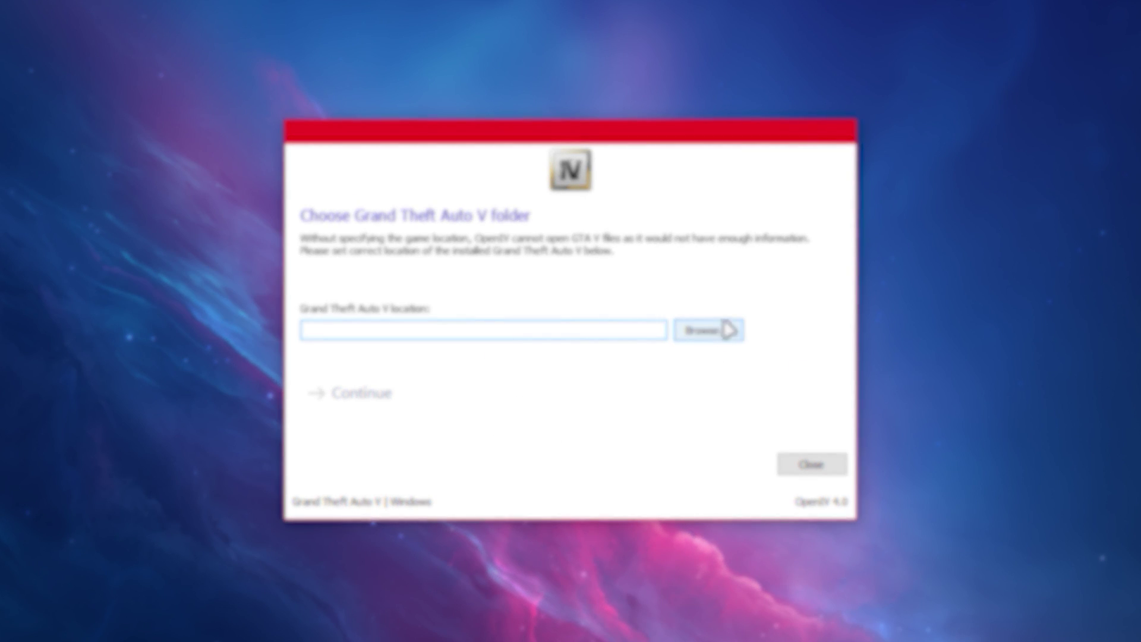
pyautogui.click(711, 333)
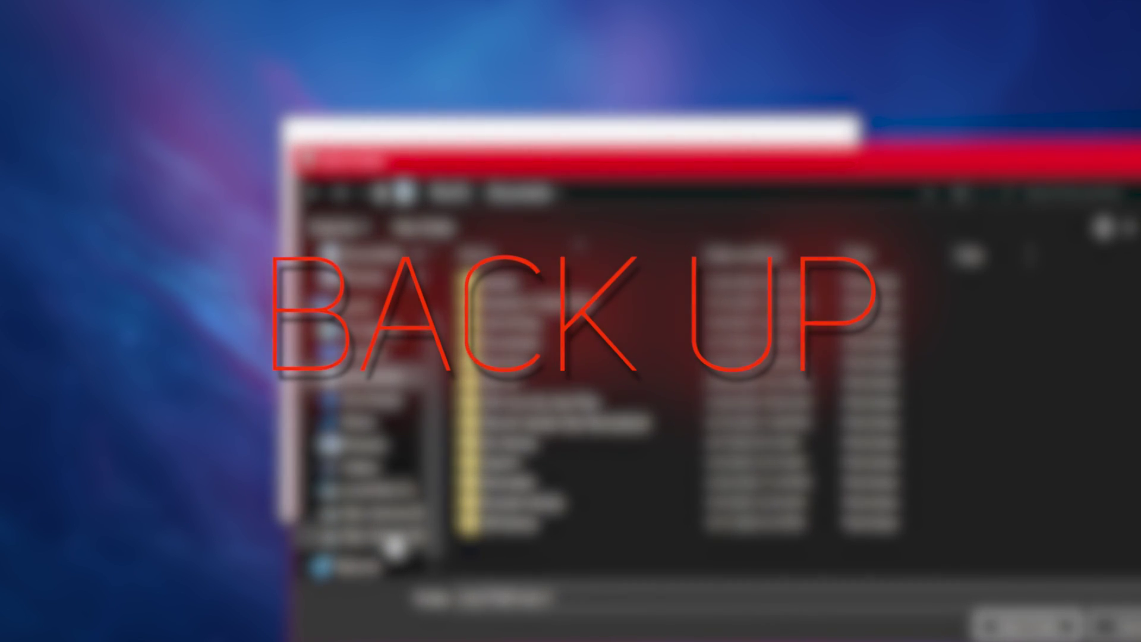
pyautogui.click(394, 542)
# Navigate File Explorer through This PC and New Volume (D:) to the Games folder.
pyautogui.click(502, 317)
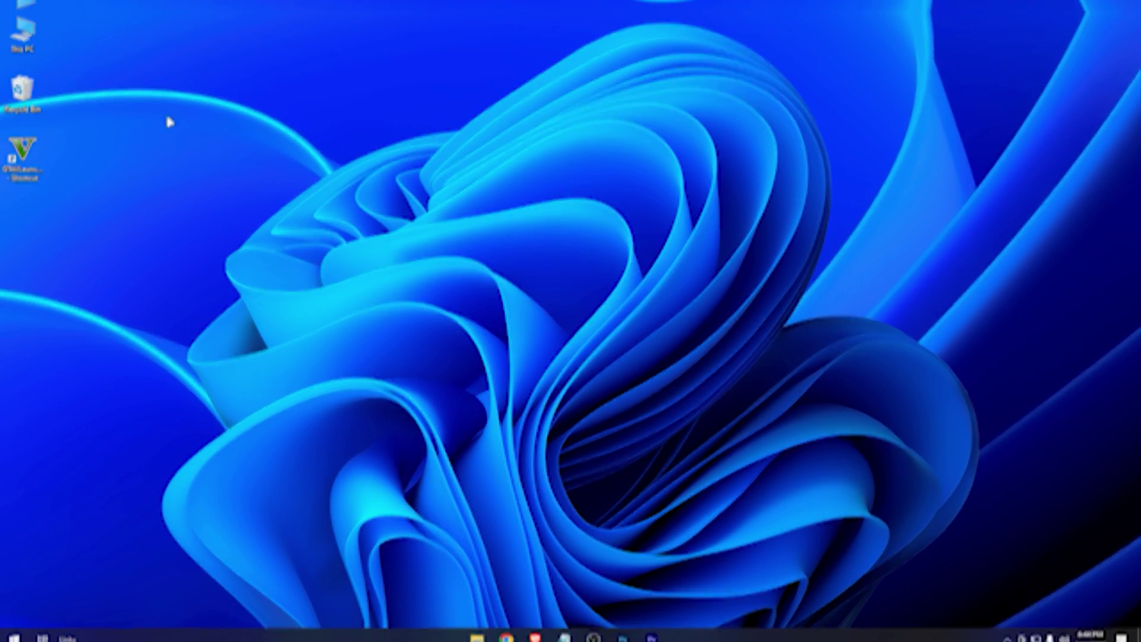
pyautogui.doubleClick(23, 29)
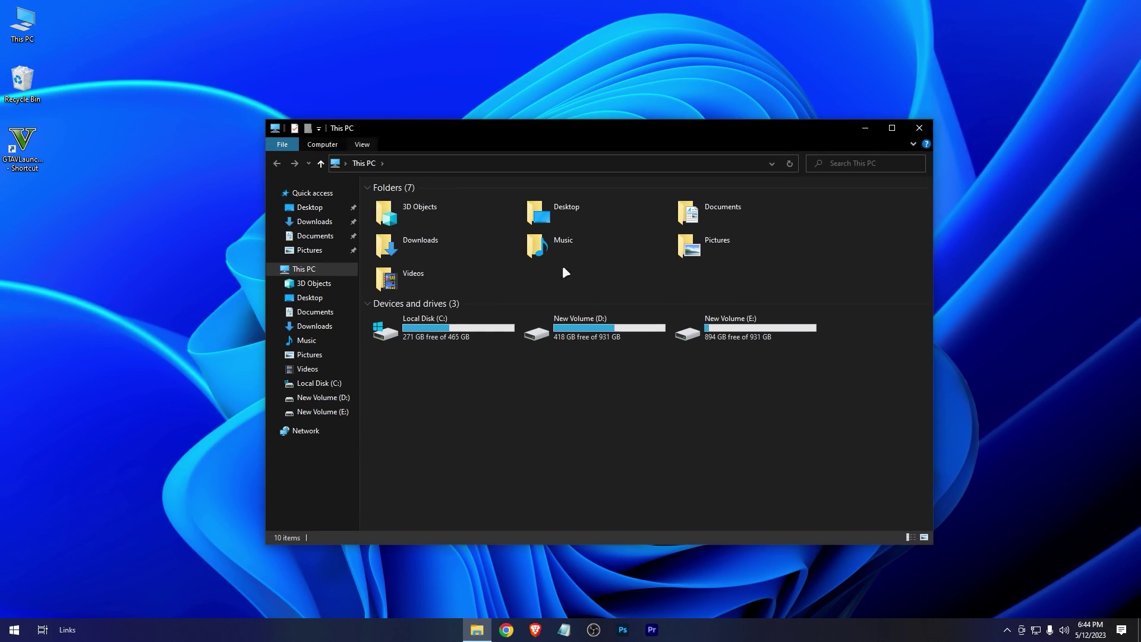
pyautogui.doubleClick(597, 332)
pyautogui.doubleClick(440, 214)
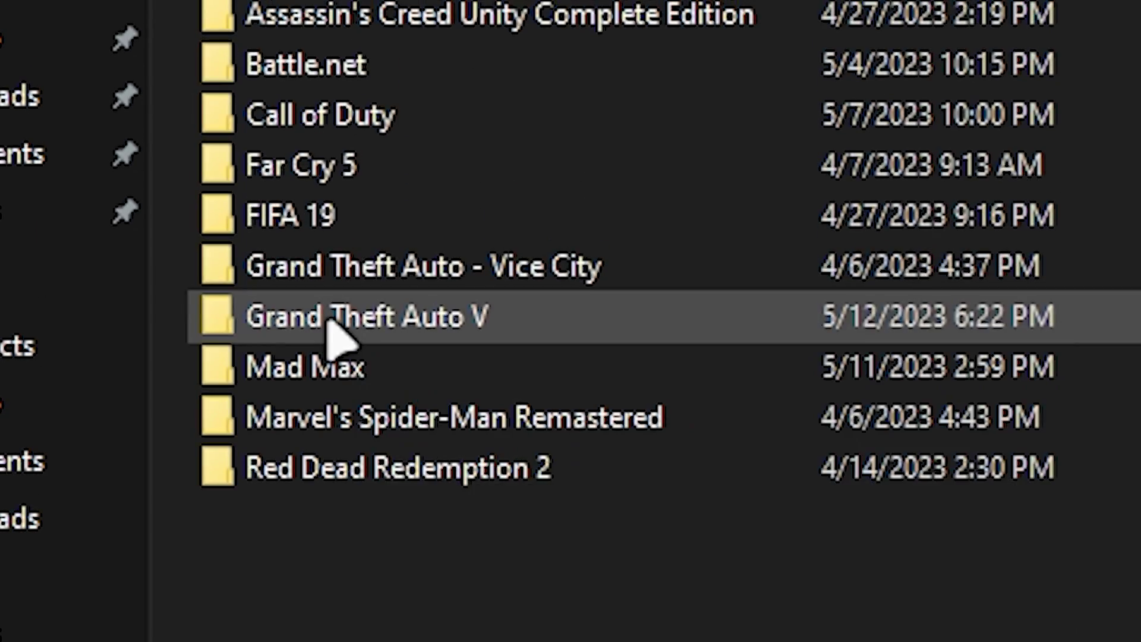
pyautogui.doubleClick(405, 276)
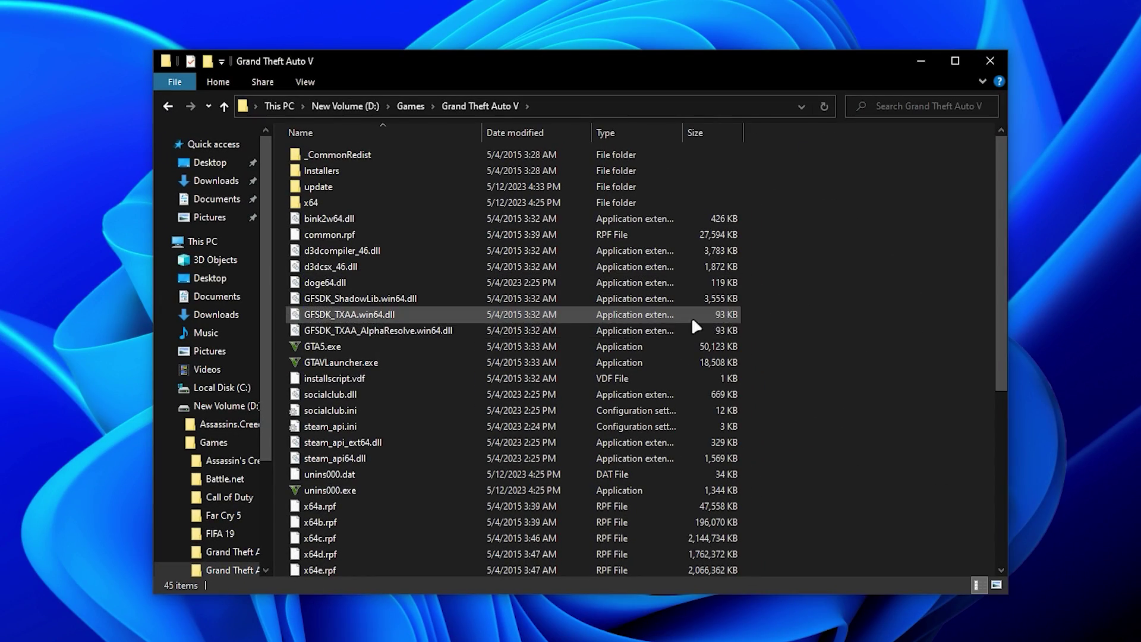
pyautogui.click(168, 105)
# Copy the Grand Theft Auto V folder and paste a duplicate into Games.
pyautogui.rightClick(365, 250)
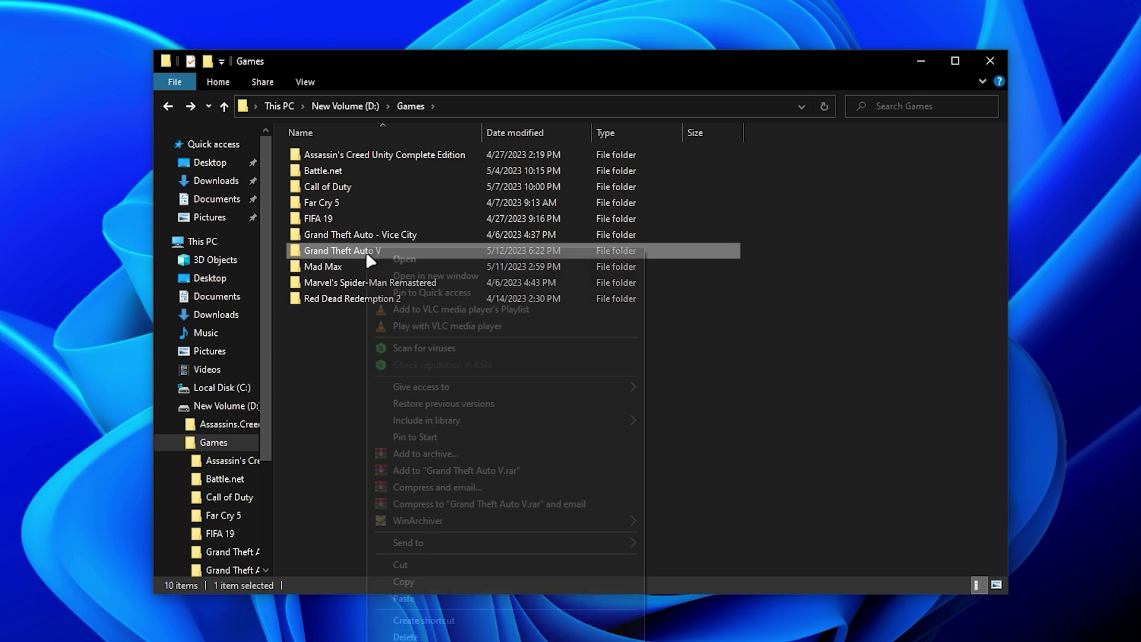
pyautogui.click(434, 580)
pyautogui.rightClick(451, 405)
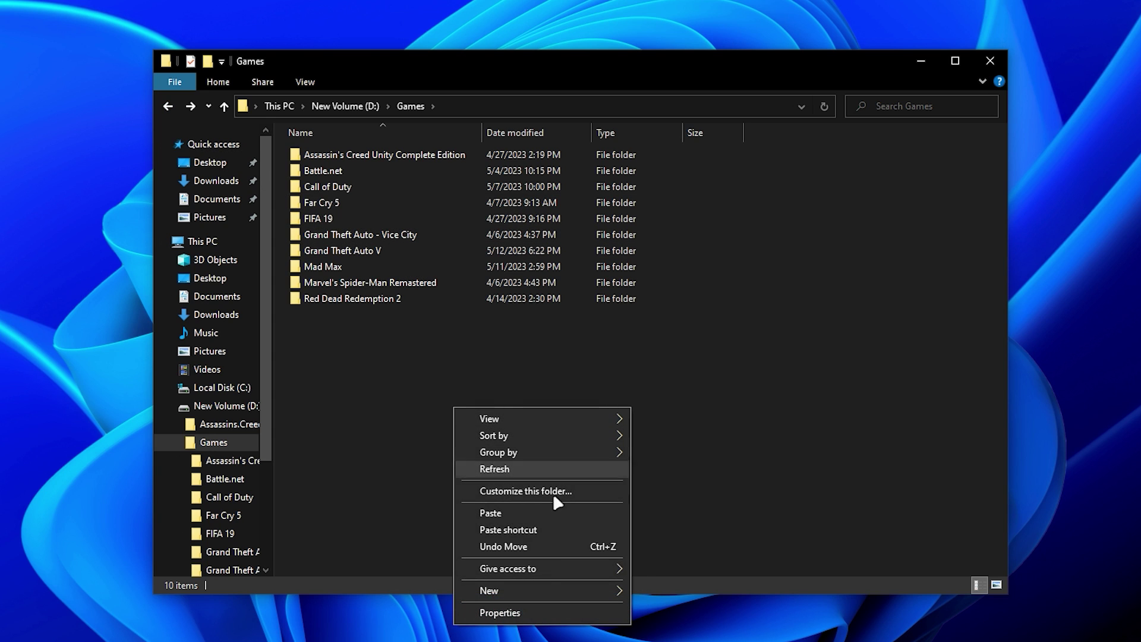
pyautogui.click(496, 514)
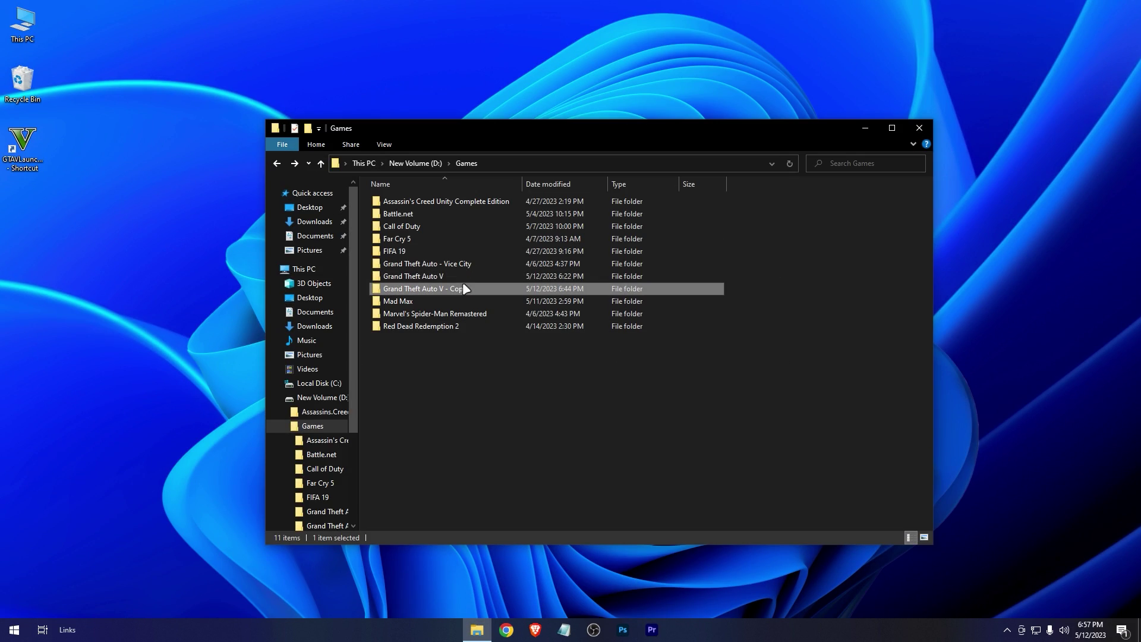
# Rename the duplicate to 'Grand Theft Auto V - Back Up'.
pyautogui.click(475, 289)
pyautogui.press('BackSpace')
pyautogui.press('BackSpace')
pyautogui.press('BackSpace')
pyautogui.press('BackSpace')
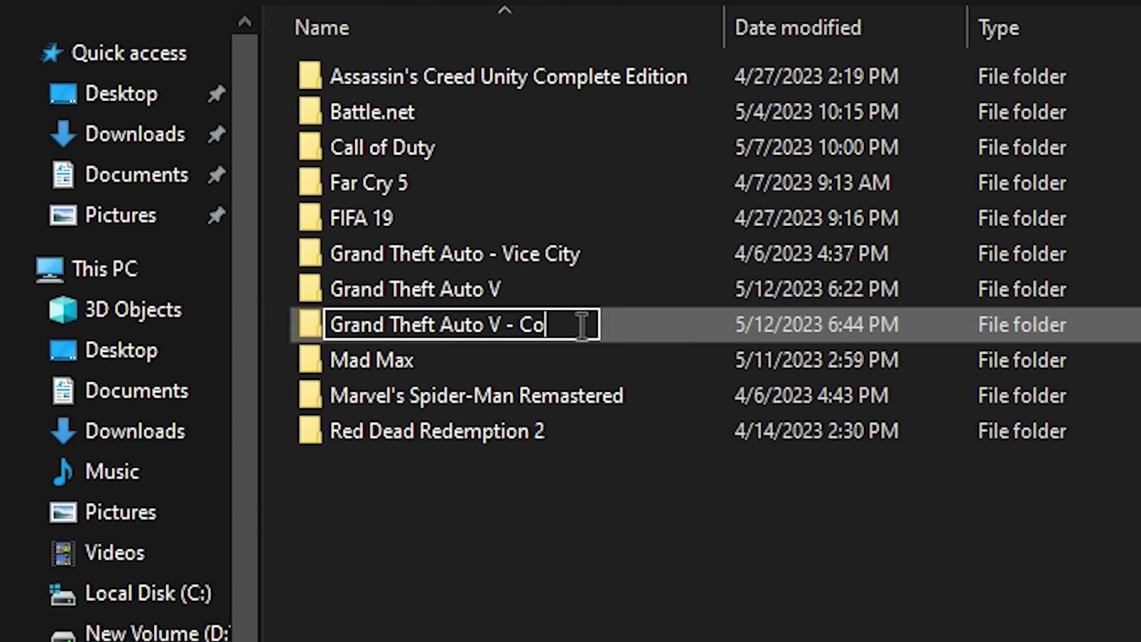
pyautogui.write('Back U')
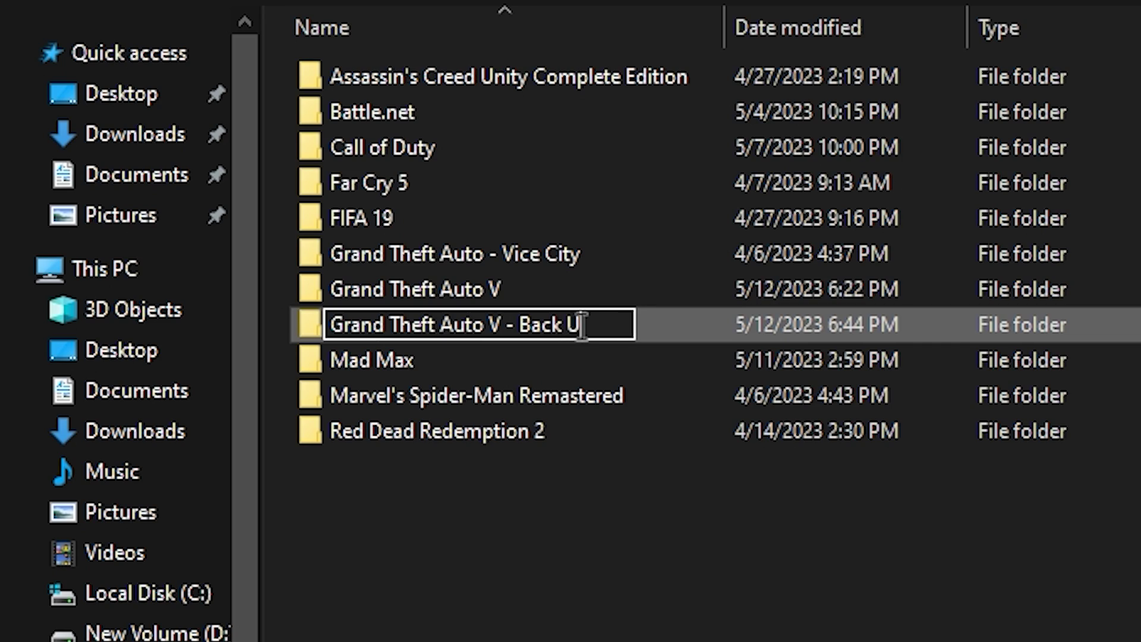
pyautogui.write('p')
pyautogui.press('Return')
pyautogui.click(633, 511)
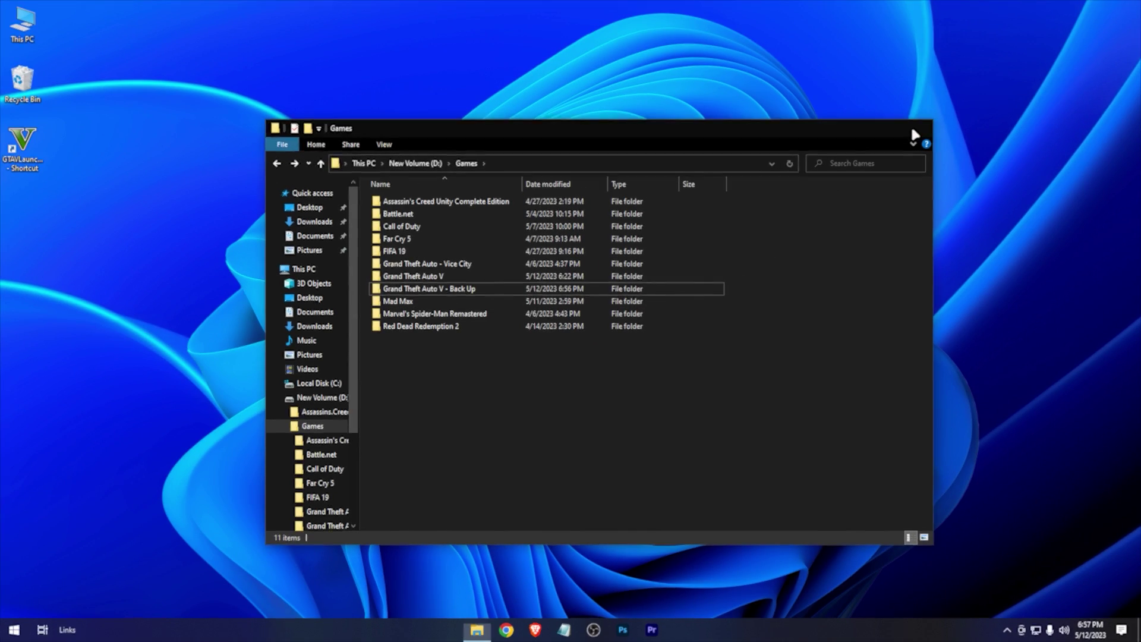
# Select D:\Games\Grand Theft Auto V as OpenIV's game folder and continue past both prompts.
pyautogui.click(912, 129)
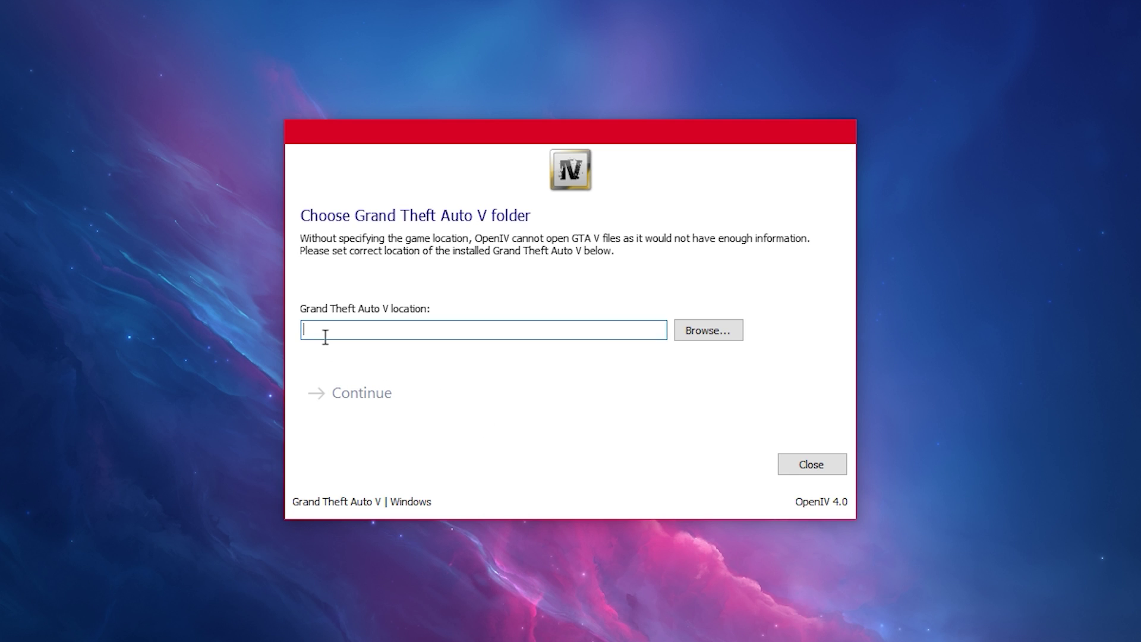
pyautogui.click(707, 331)
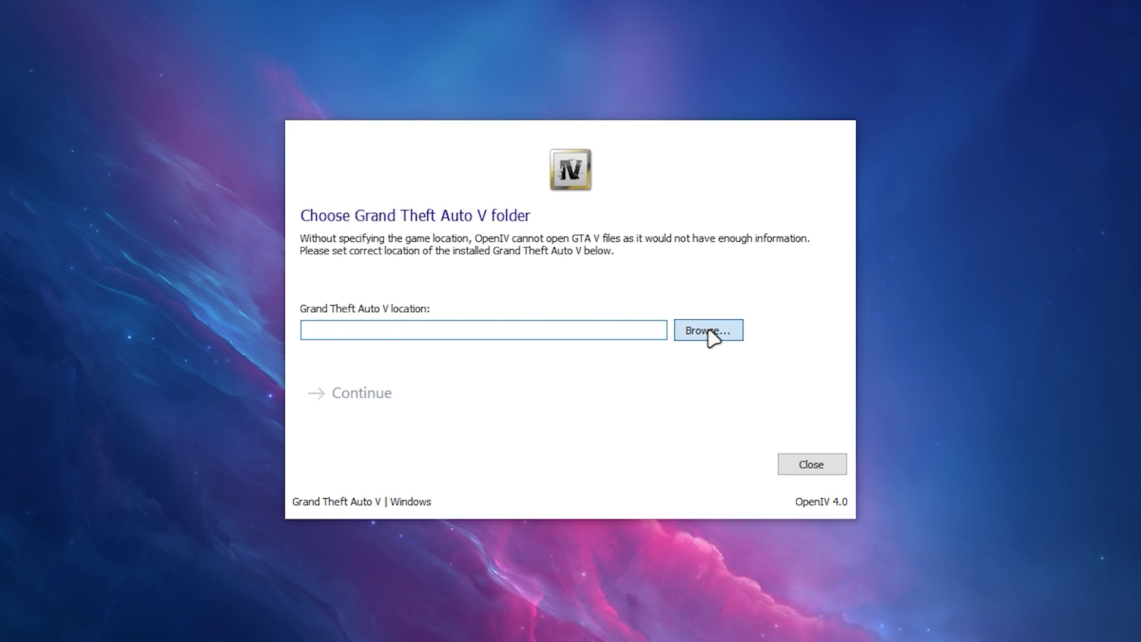
pyautogui.click(315, 461)
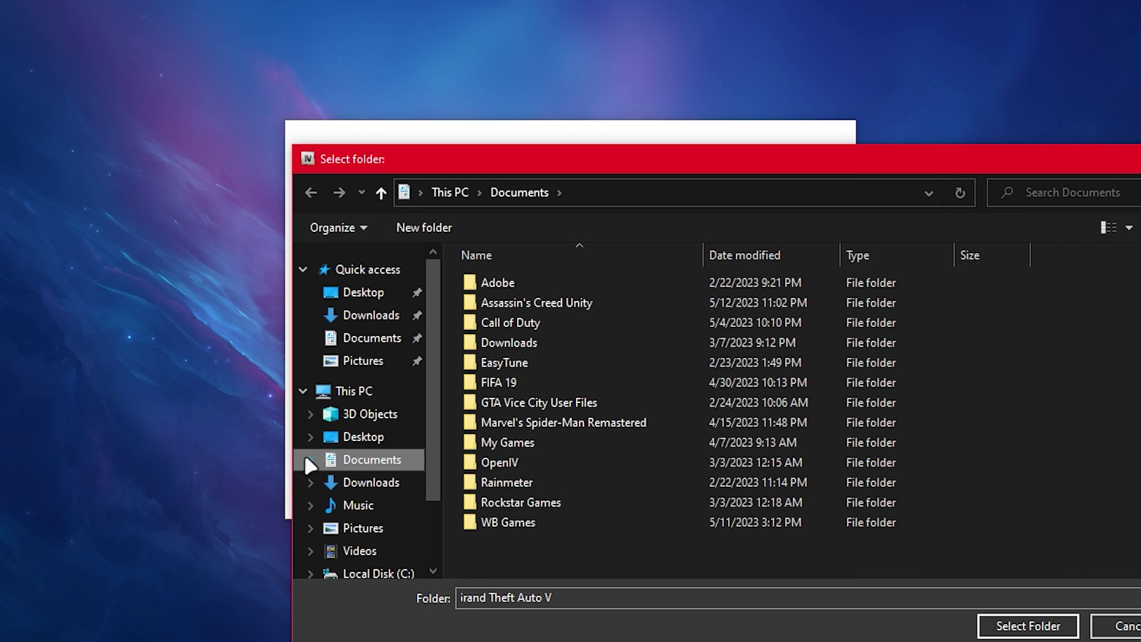
pyautogui.scroll(-2, 308, 475)
pyautogui.click(318, 512)
pyautogui.doubleClick(557, 303)
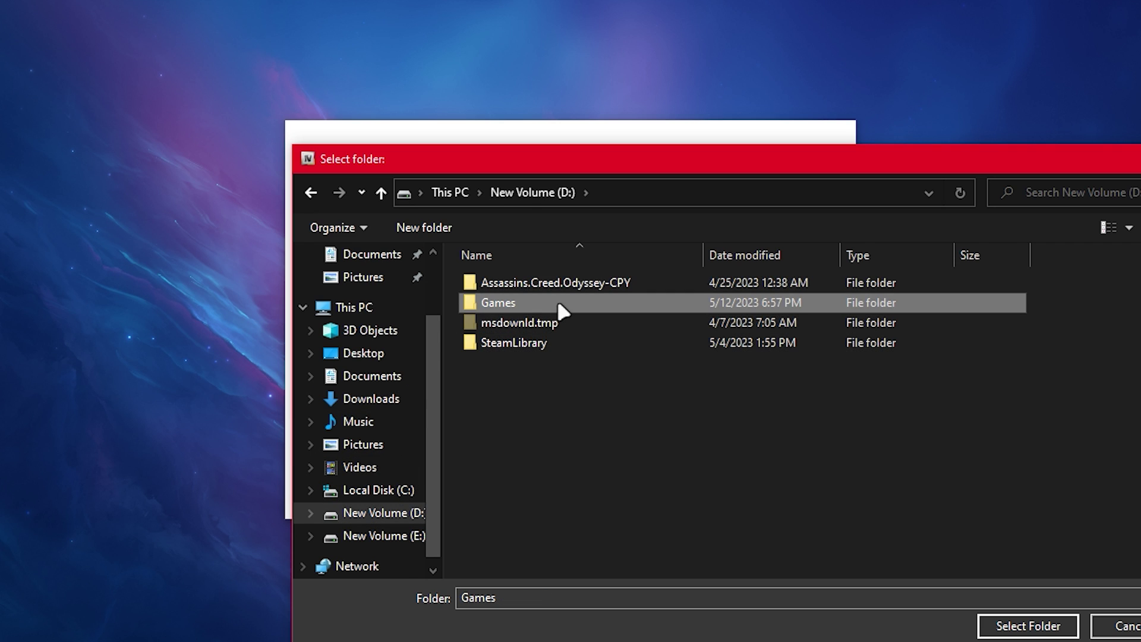
pyautogui.click(531, 410)
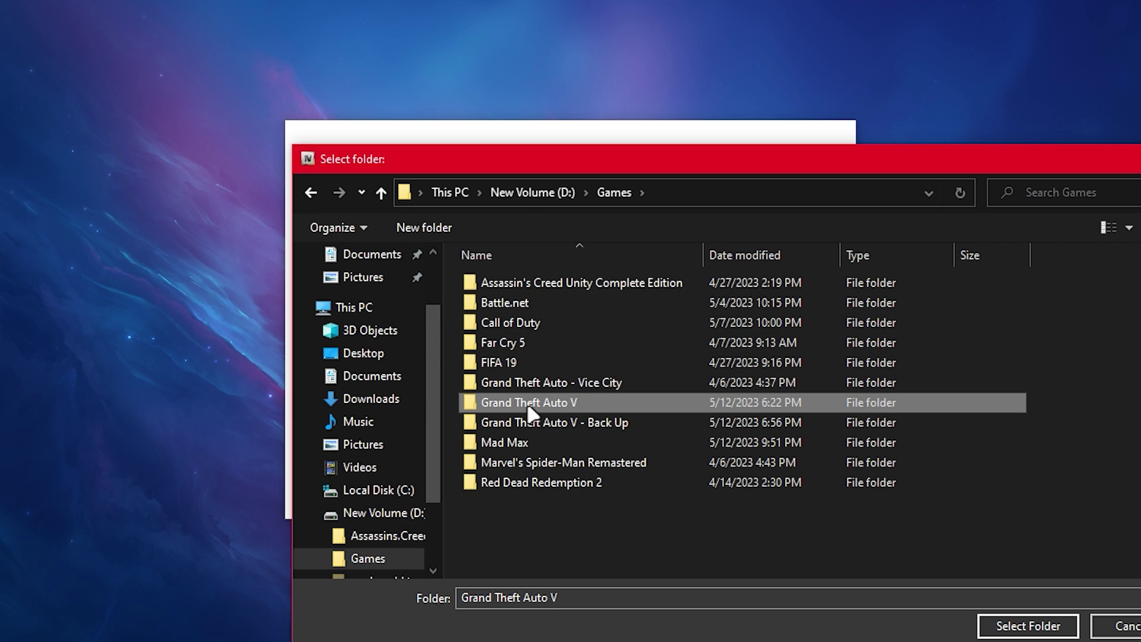
pyautogui.click(1018, 625)
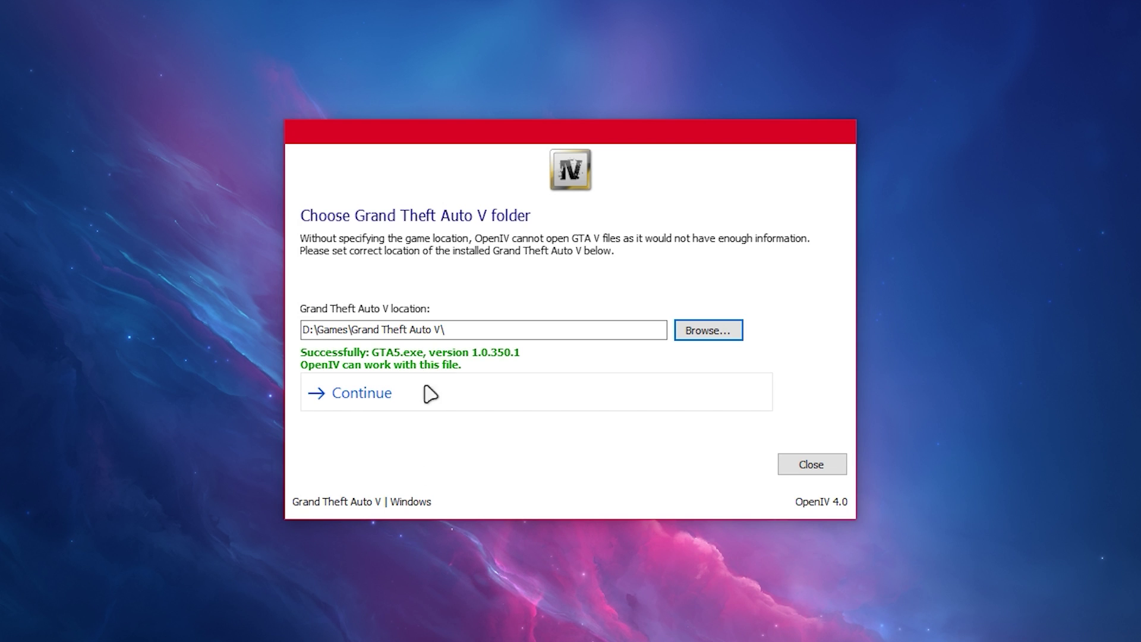
pyautogui.click(360, 401)
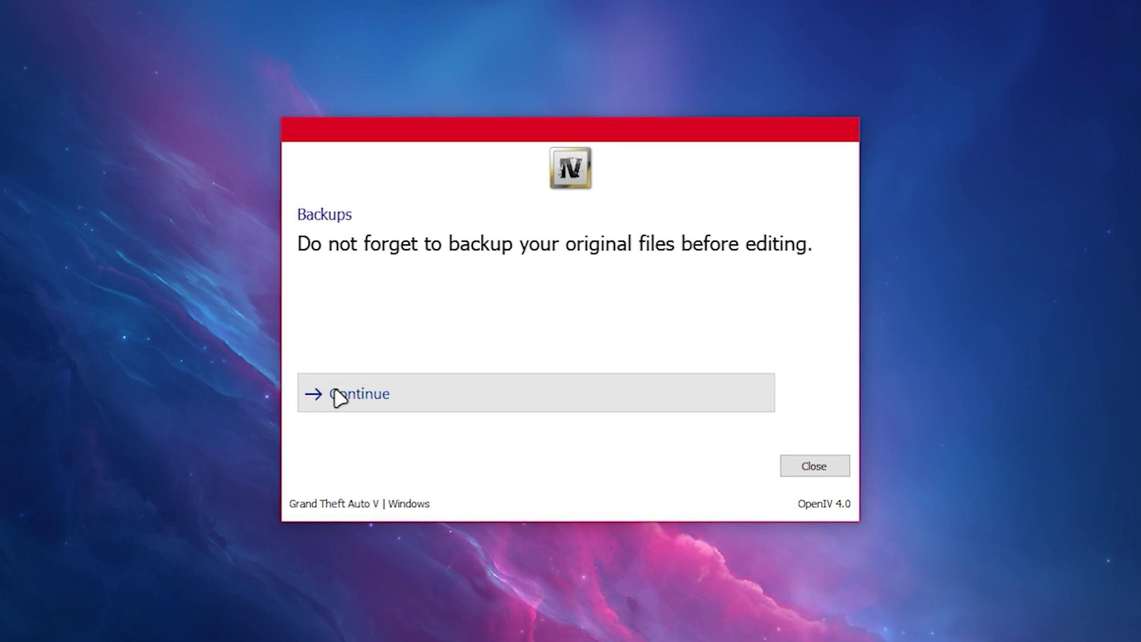
pyautogui.click(340, 397)
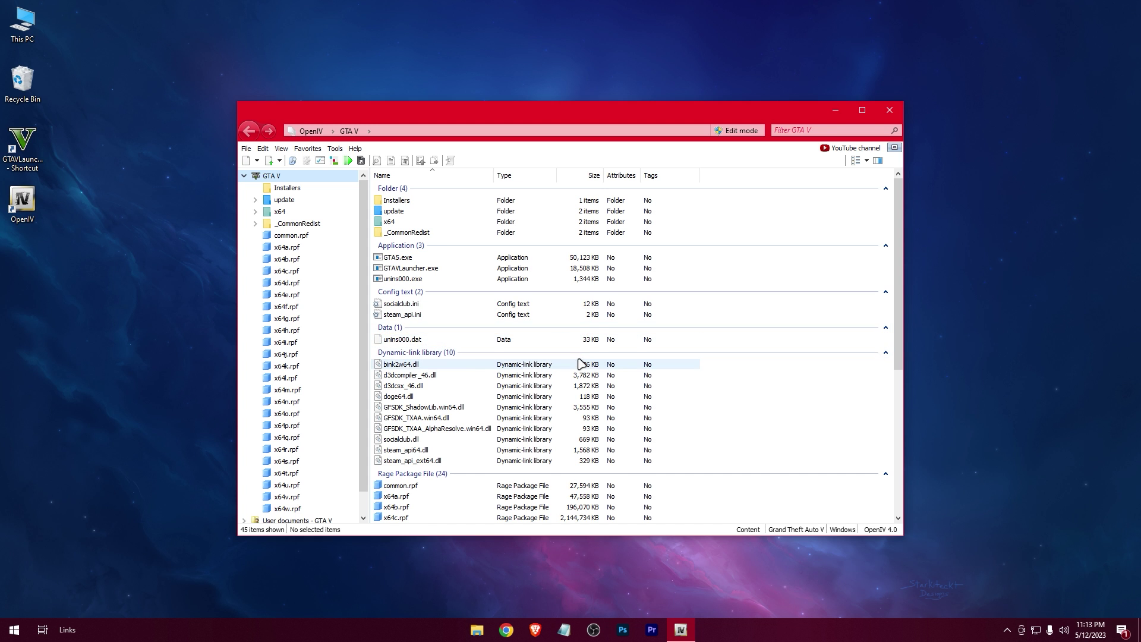
# Maximize OpenIV, enable edit mode, install ASI Loader in ASI Manager, then begin installing OpenIV.ASI.
pyautogui.click(862, 110)
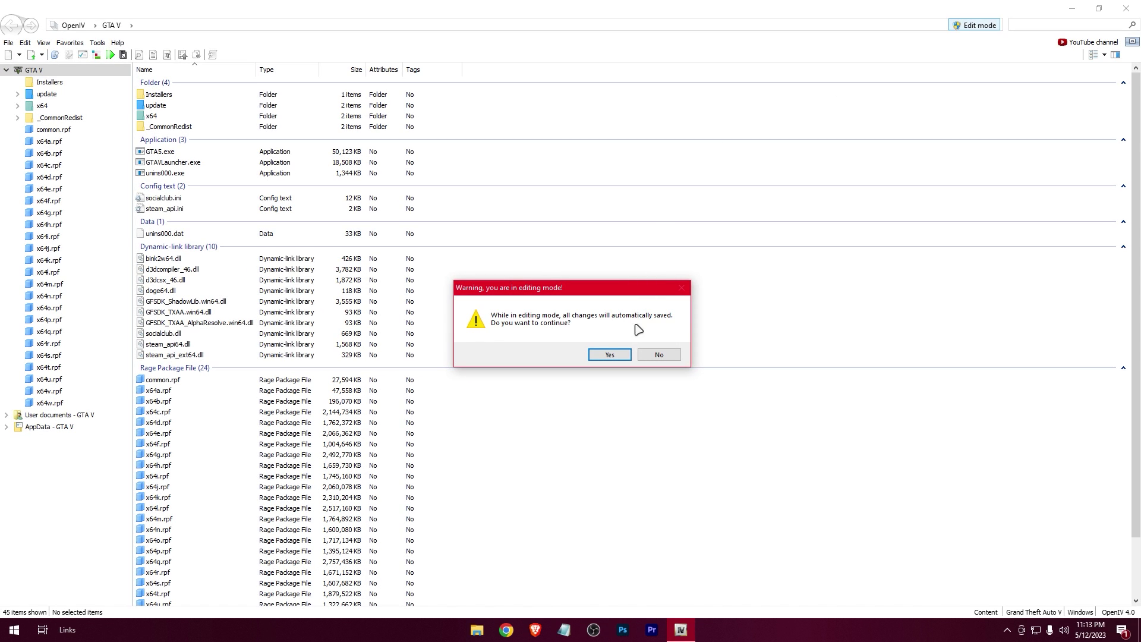
pyautogui.click(609, 354)
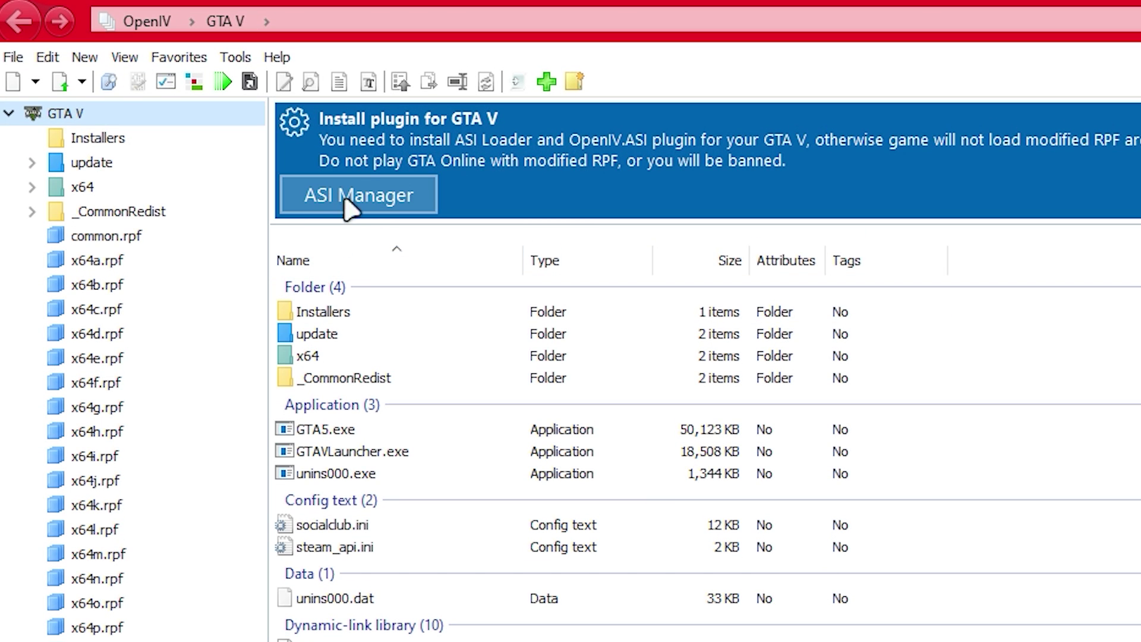
pyautogui.click(428, 204)
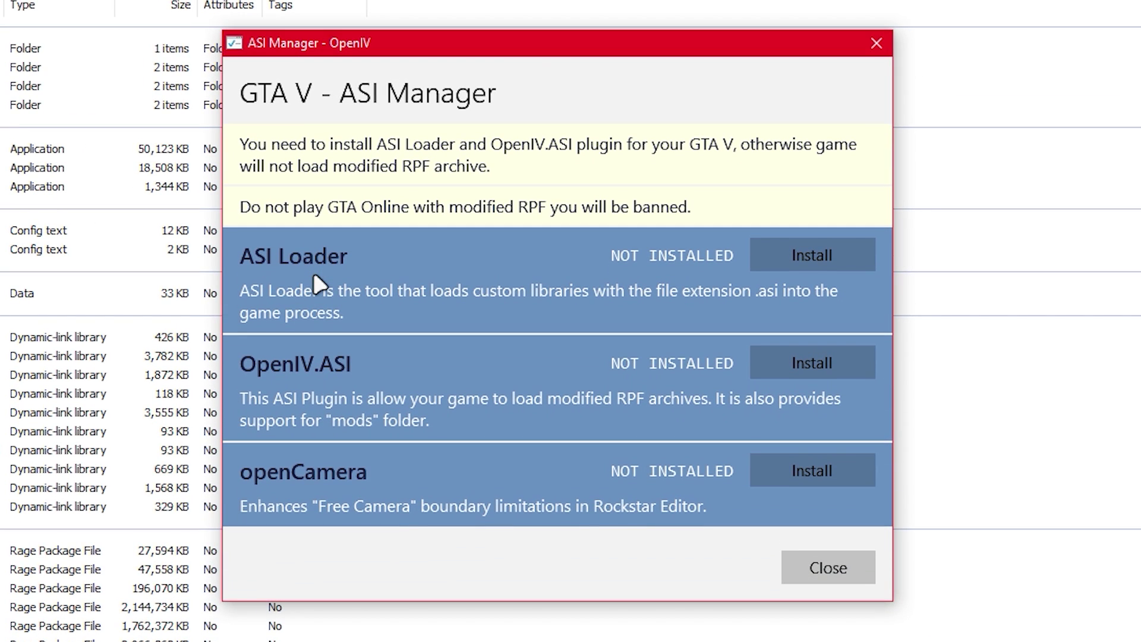
pyautogui.click(808, 263)
pyautogui.click(854, 368)
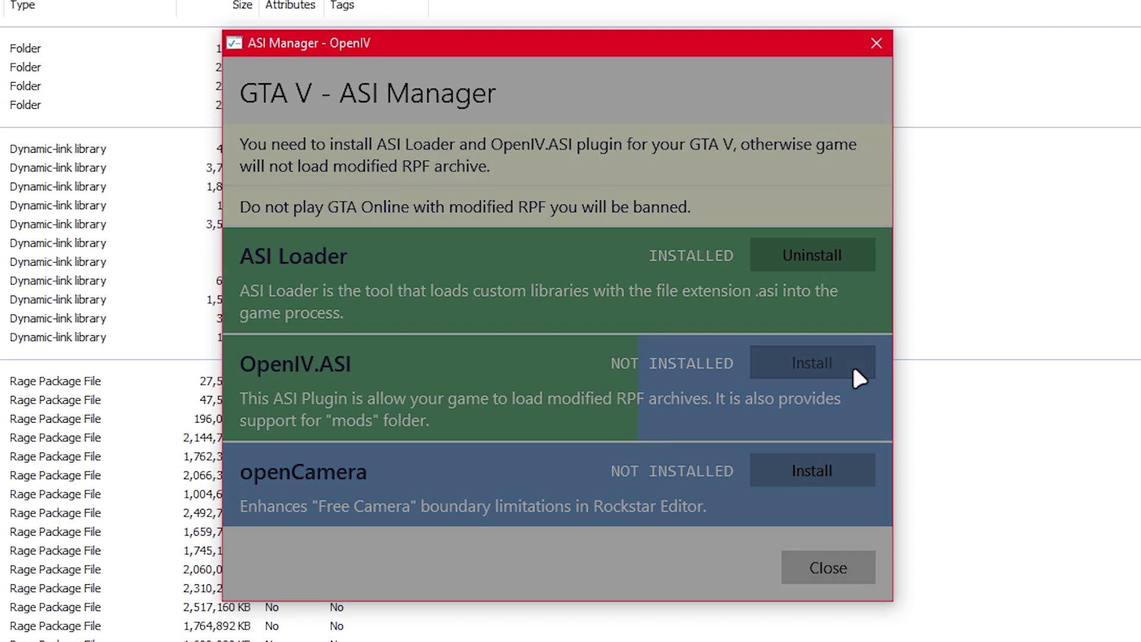